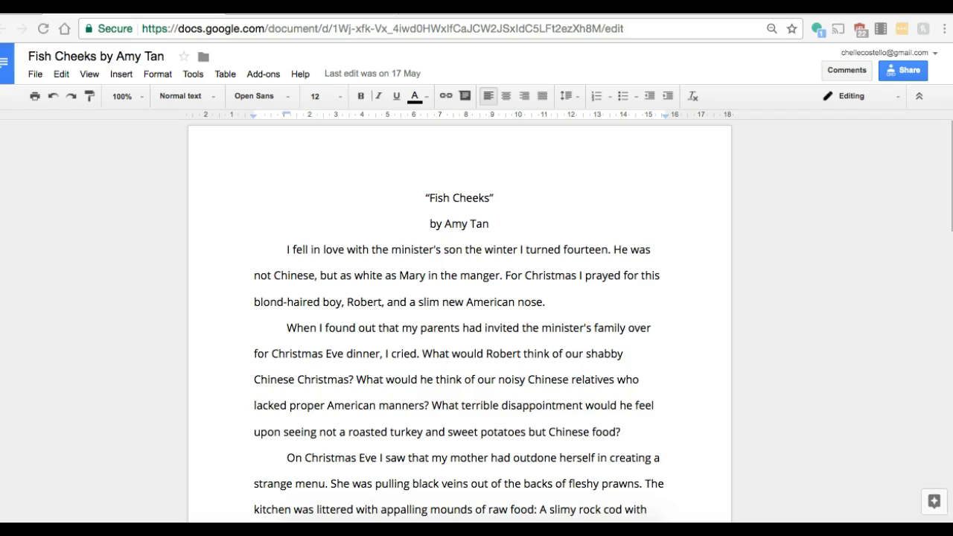
Open the document's sharing settings and add a collaborator from the suggested contacts.
left_click(871, 302)
left_click(903, 71)
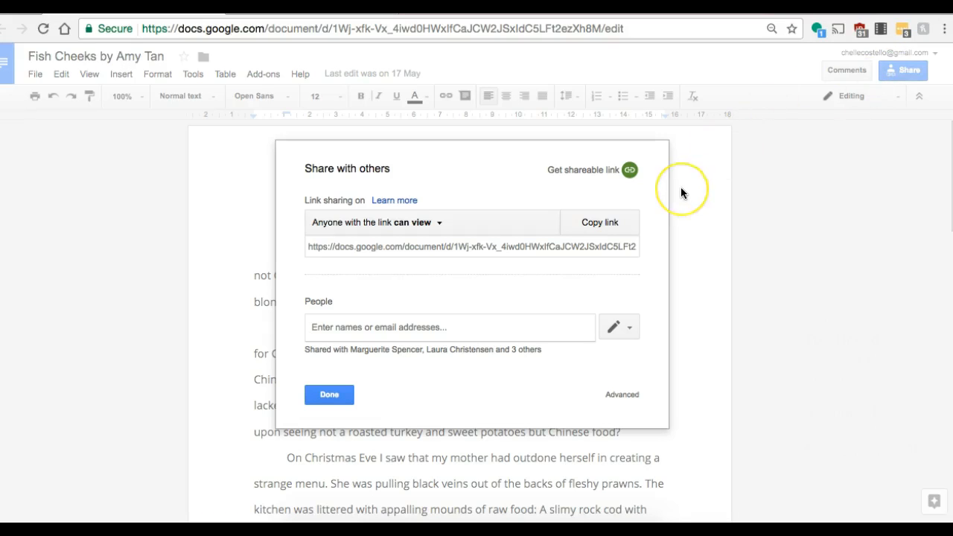
type("meg")
left_click(500, 347)
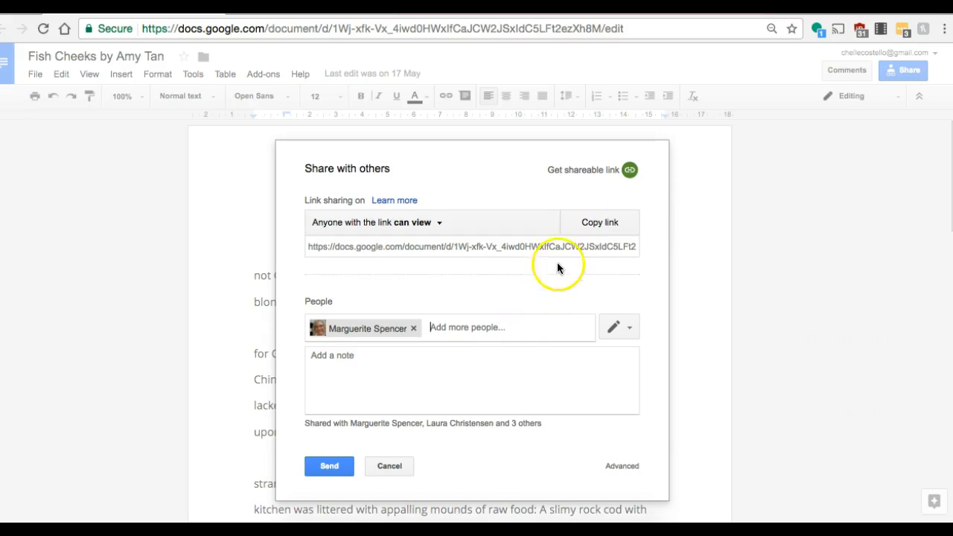
Copy the document's shareable link and set link sharing to "Anyone with the link can edit".
left_click(596, 228)
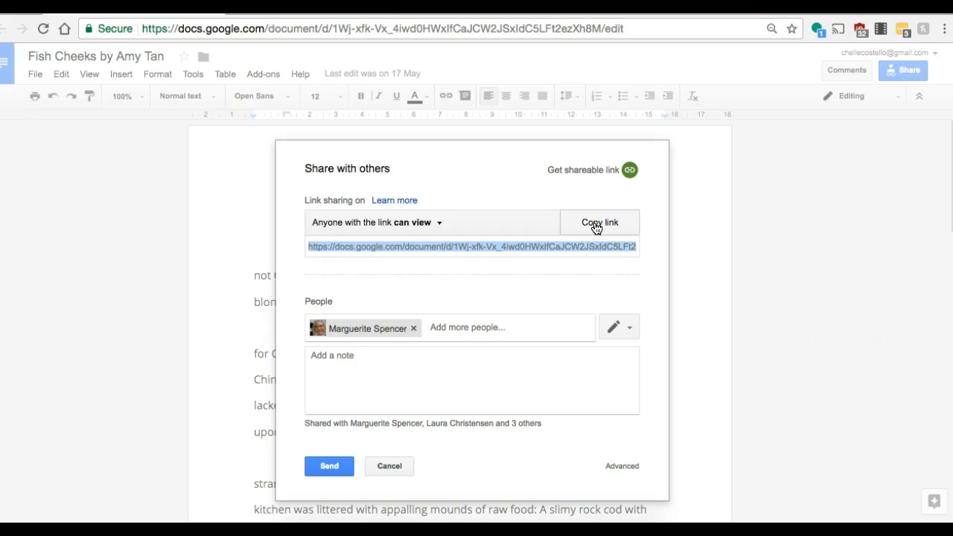
left_click(613, 327)
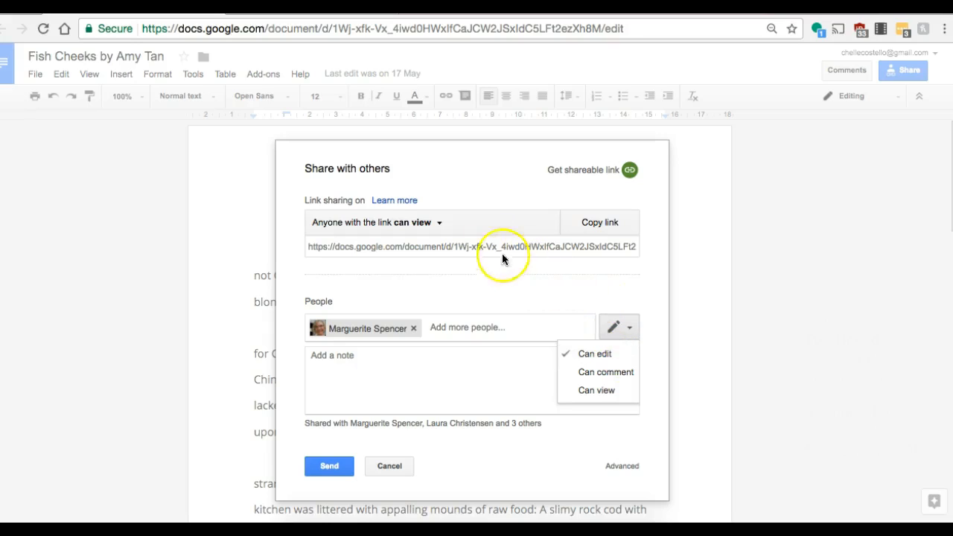
left_click(440, 222)
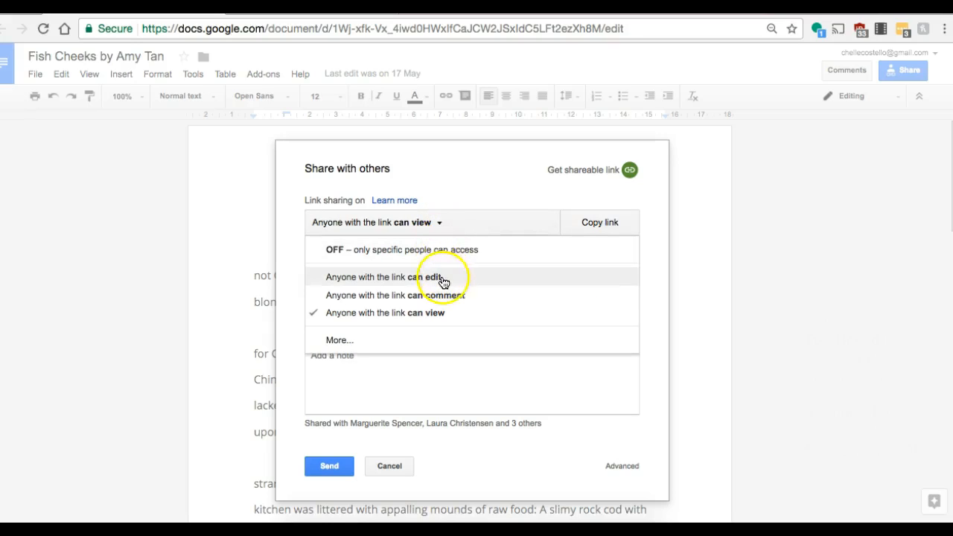
left_click(493, 281)
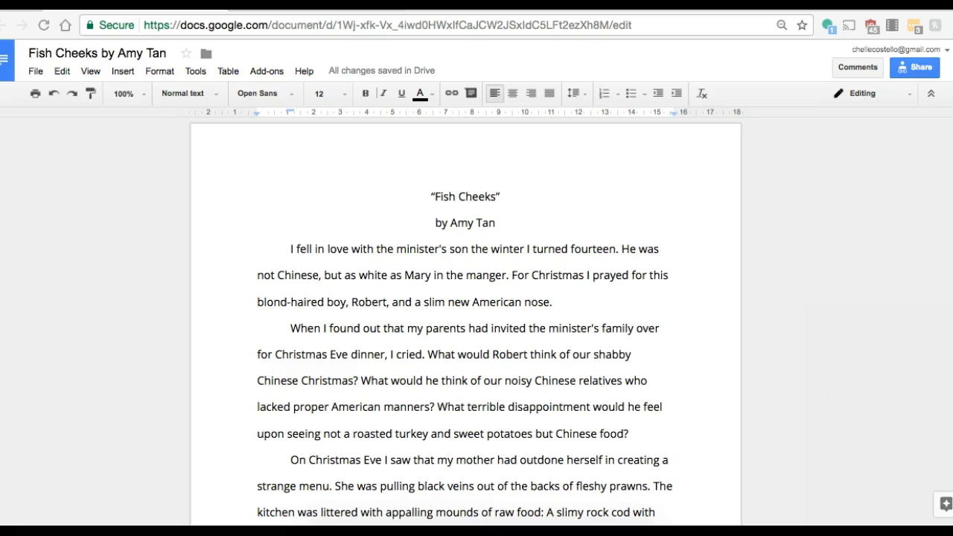
Add the comment "what are fish cheeks?" to the Fish Cheeks title text and resolve it.
left_click(497, 197)
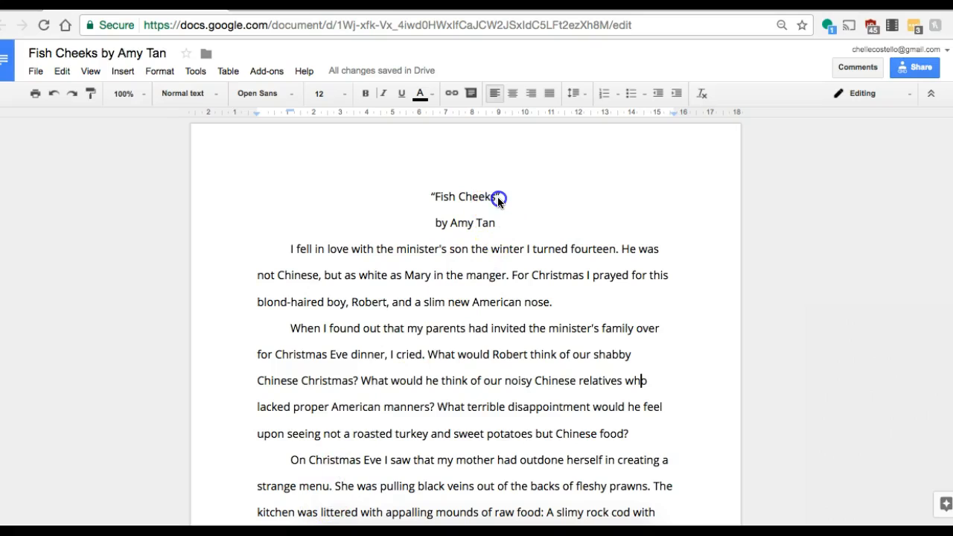
left_click_drag(497, 196, 437, 197)
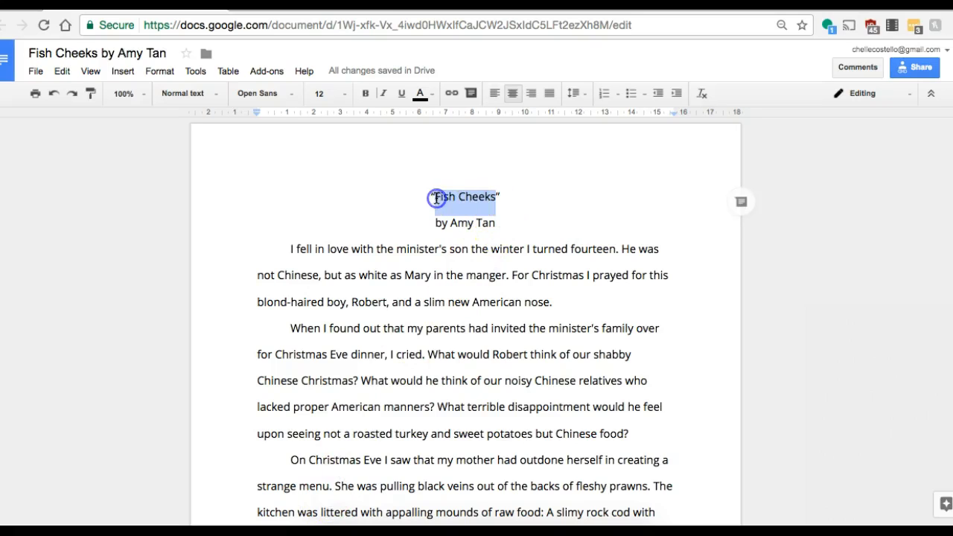
left_click(741, 203)
type("what are fi")
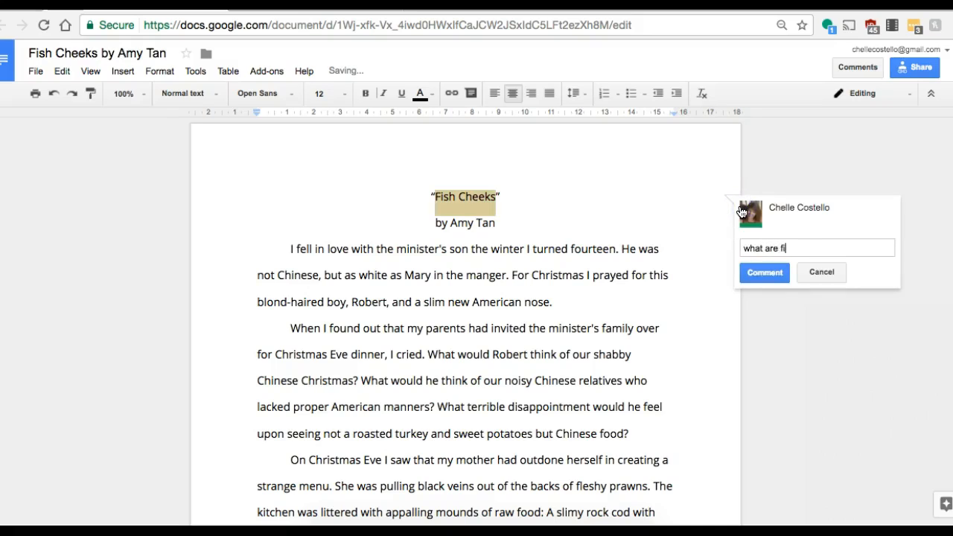
type("sh cheeks?")
left_click(766, 272)
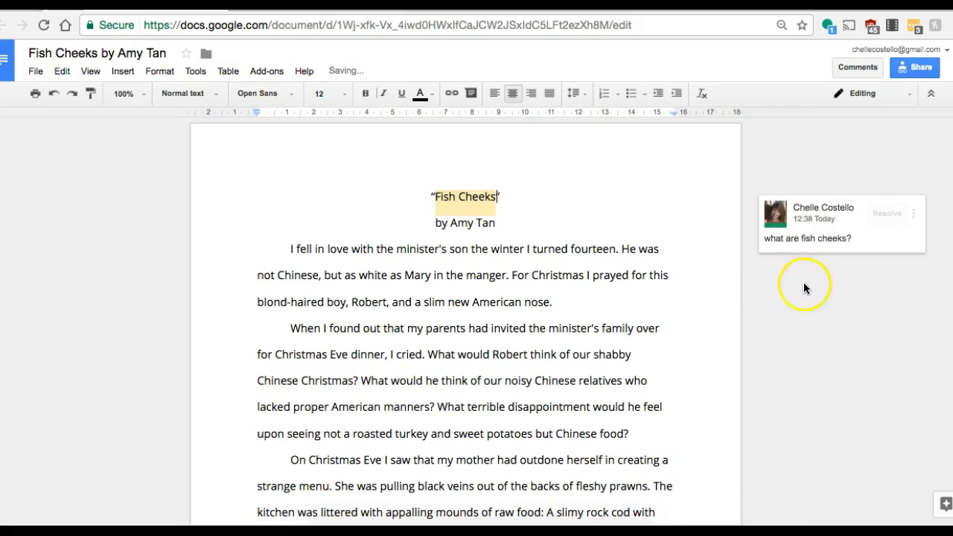
left_click(886, 214)
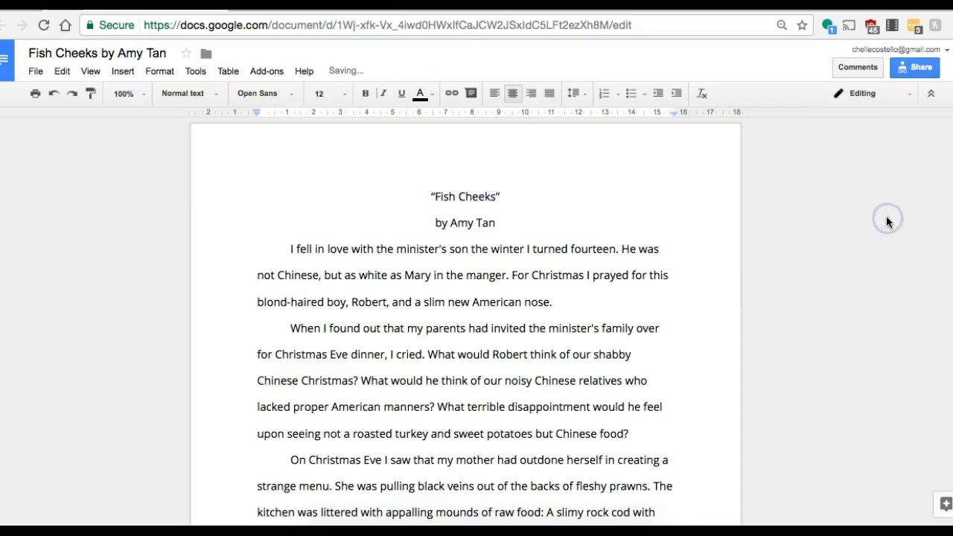
Comment on the second paragraph with the pasted text "Teenage insecurities seem amplified in this immigrant experience. That would be so hard!".
scroll(886, 222, "down", 1)
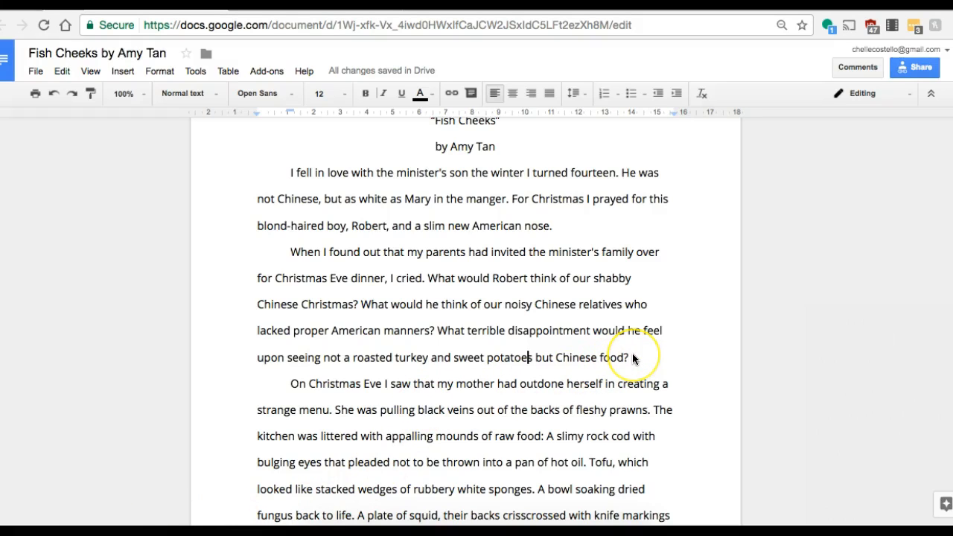
left_click_drag(632, 357, 294, 260)
left_click(740, 363)
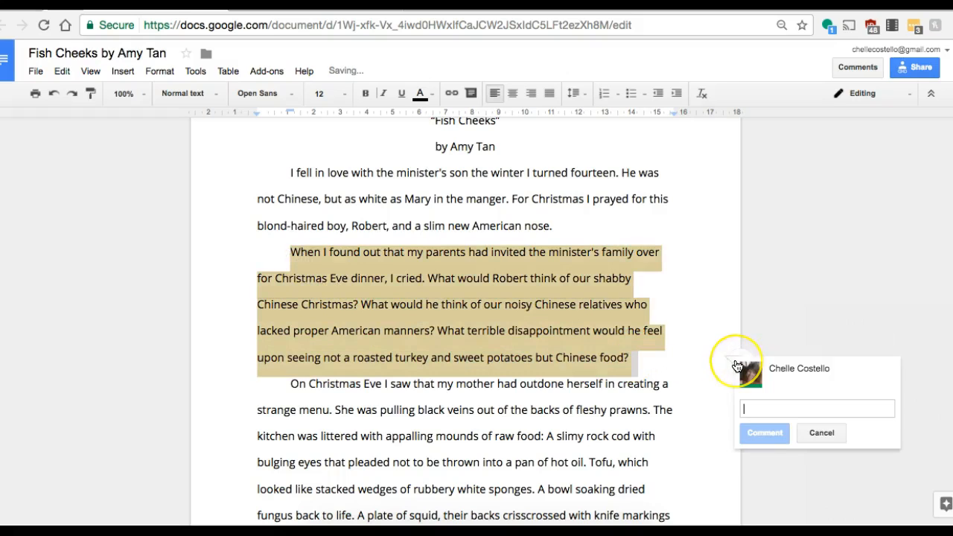
key("ctrl+v")
left_click(761, 462)
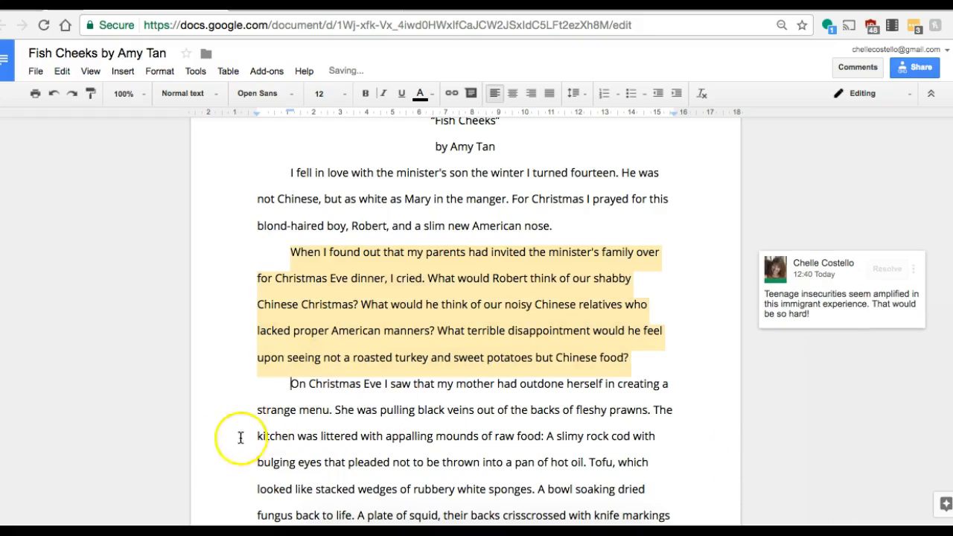
scroll(200, 454, "up", 2)
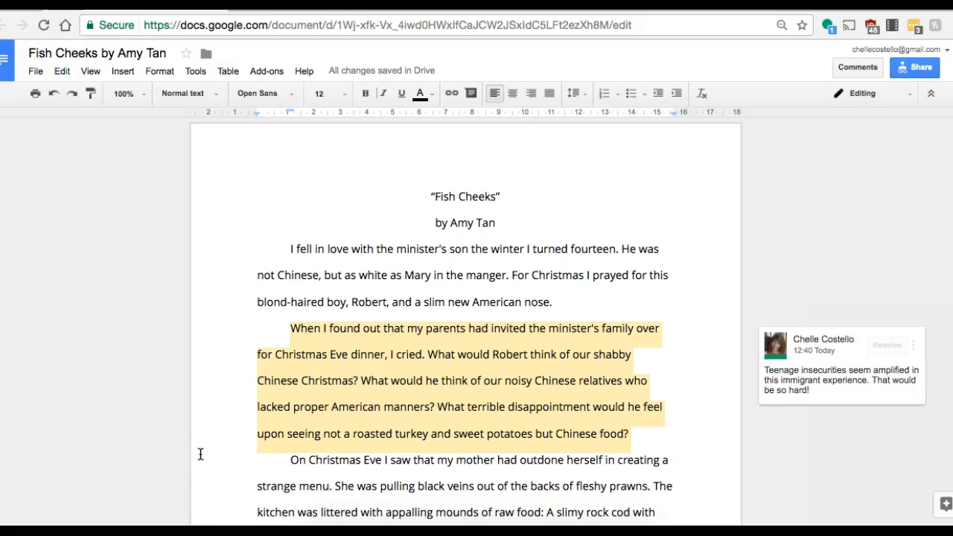
left_click(200, 467)
key("ctrl+shift+e")
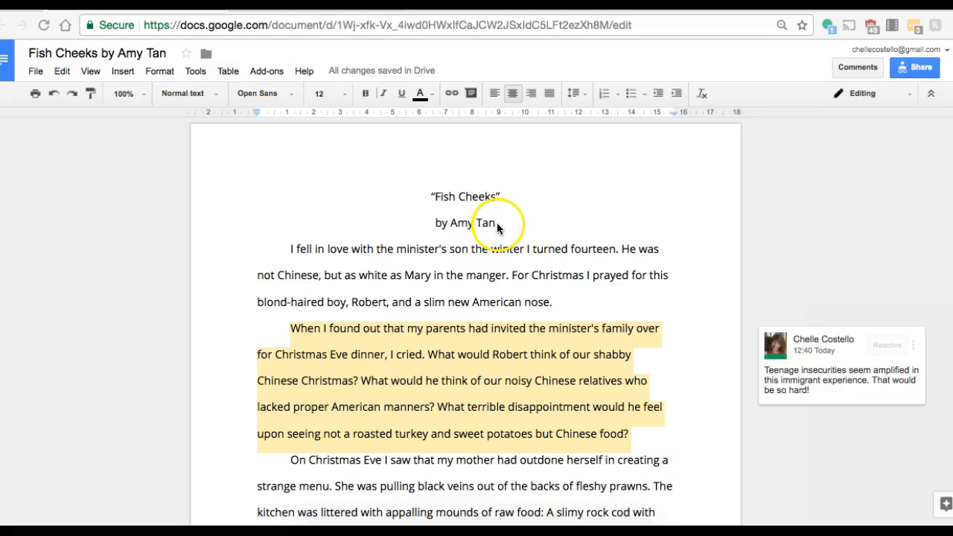
left_click_drag(496, 223, 450, 222)
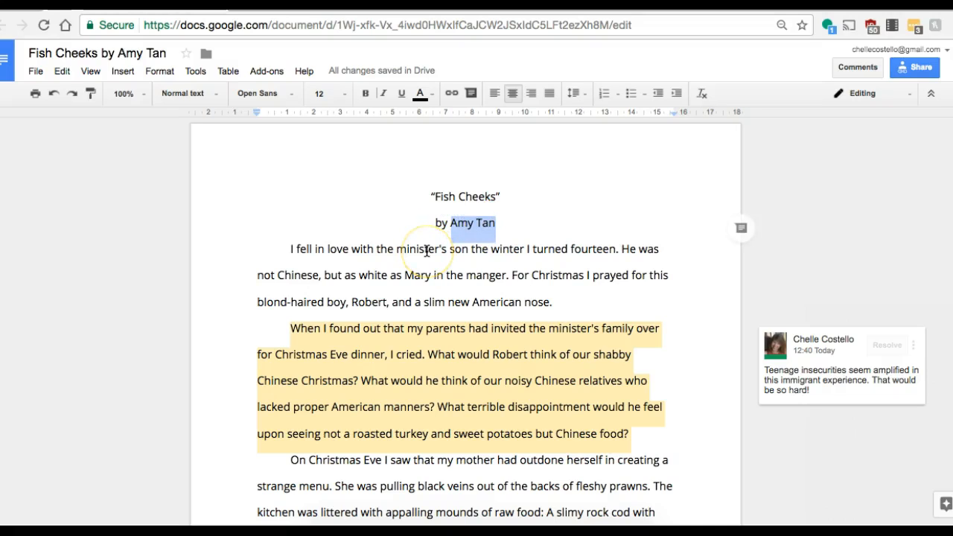
left_click(452, 95)
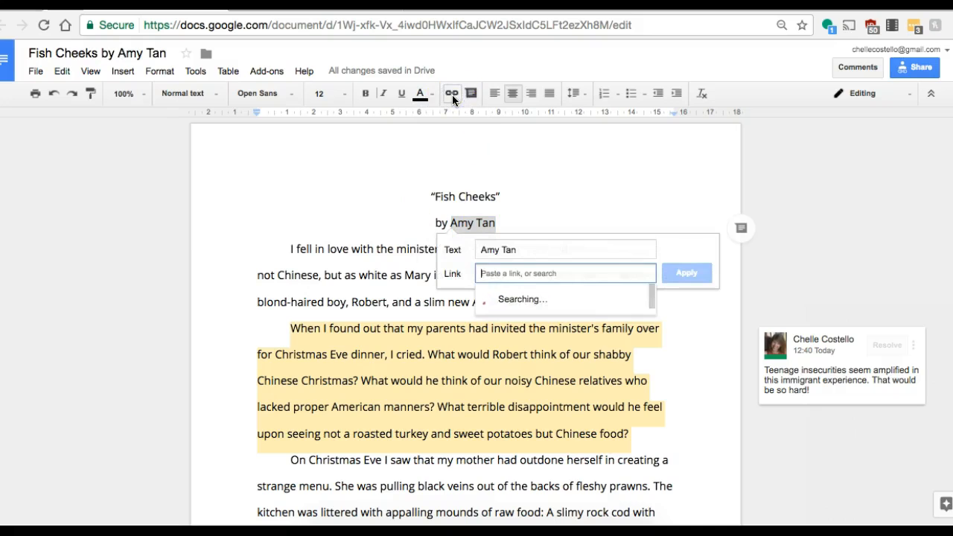
key("ctrl+v")
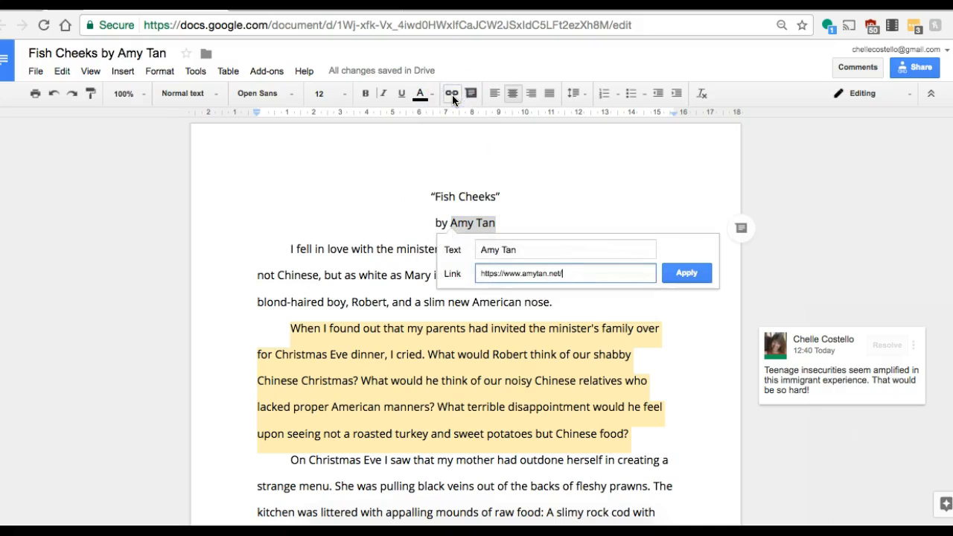
left_click(672, 277)
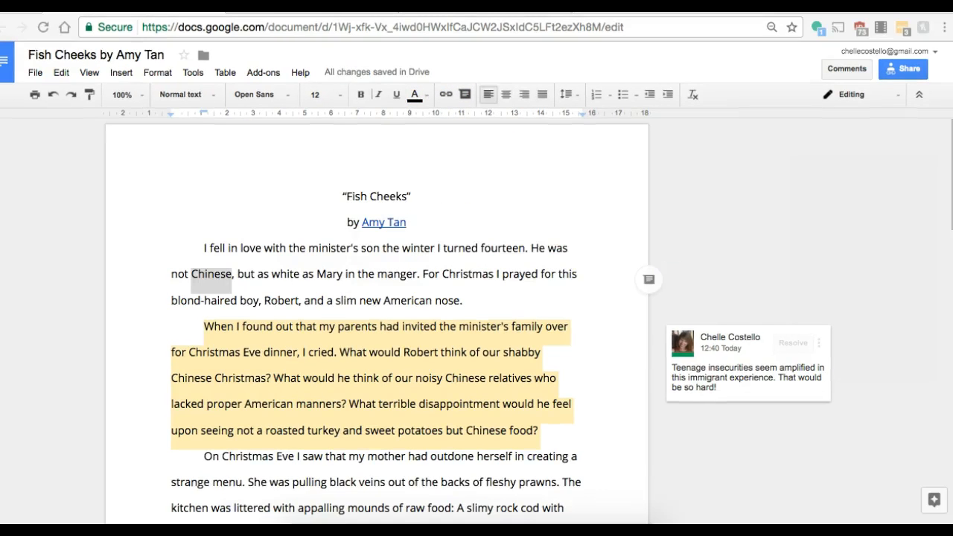
Look up the word "Chinese" from the first paragraph in the dictionary and in Explore.
right_click(213, 276)
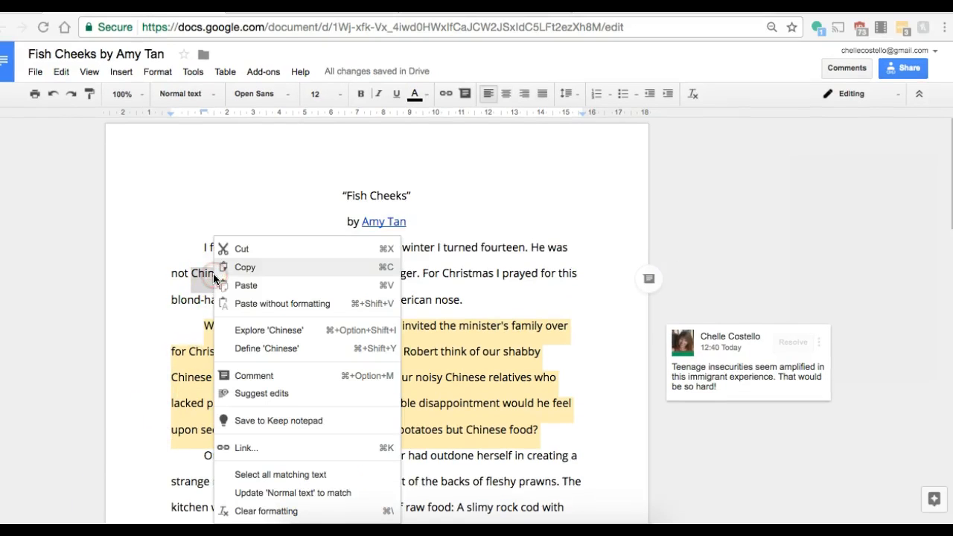
left_click(238, 348)
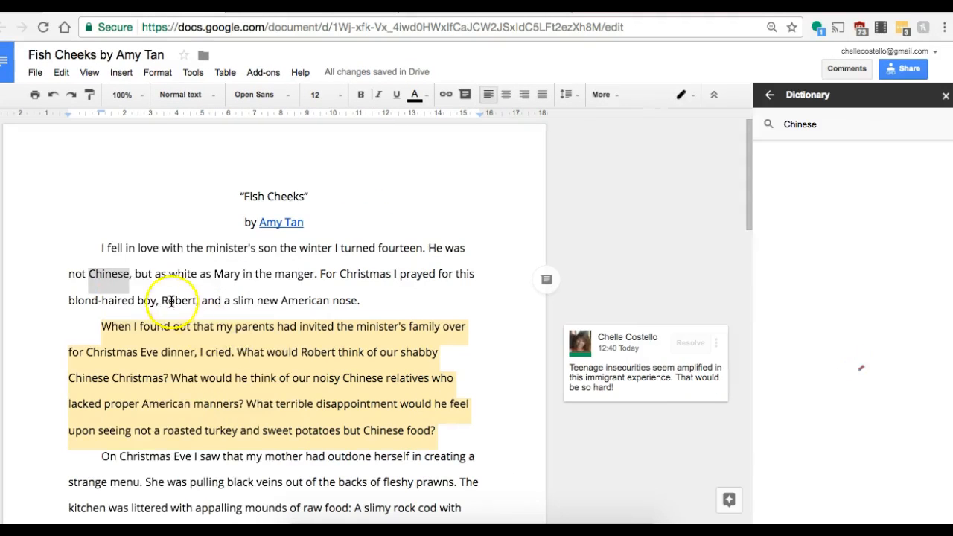
right_click(115, 281)
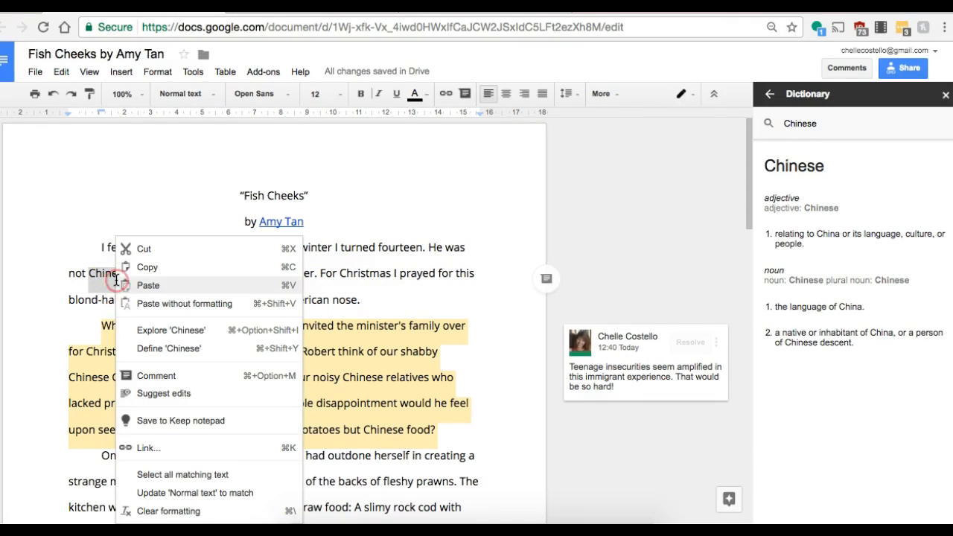
left_click(133, 332)
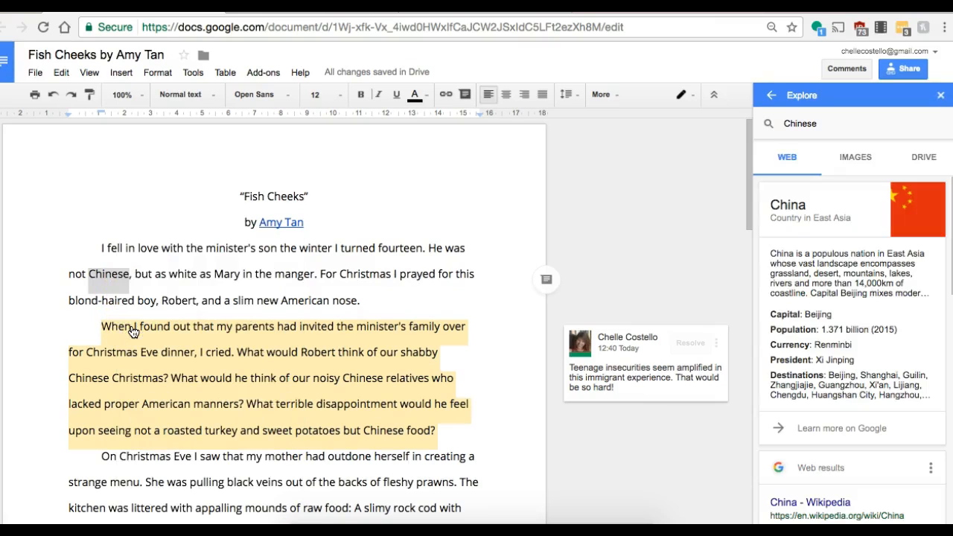
Save the word "Chinese" from the first paragraph to the Keep notepad.
left_click(114, 281)
right_click(113, 281)
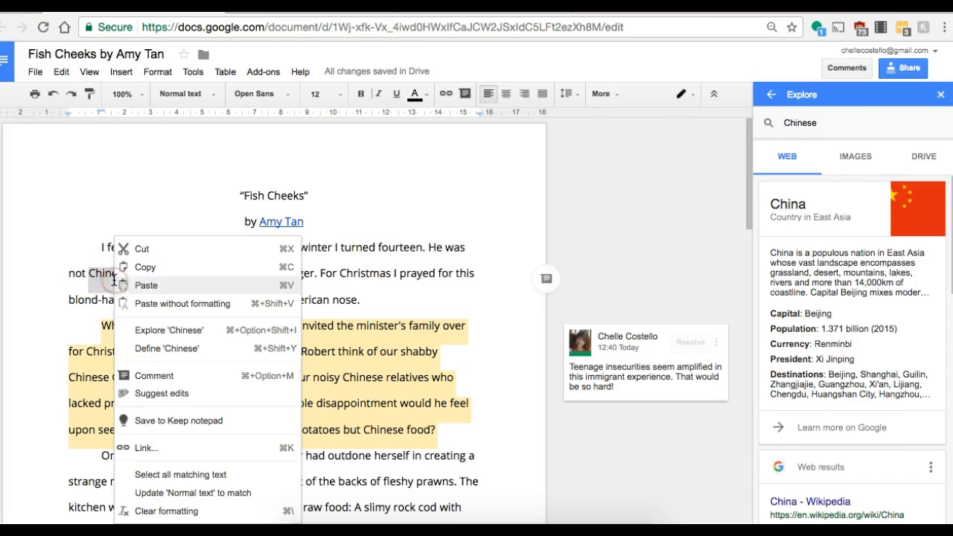
left_click(149, 420)
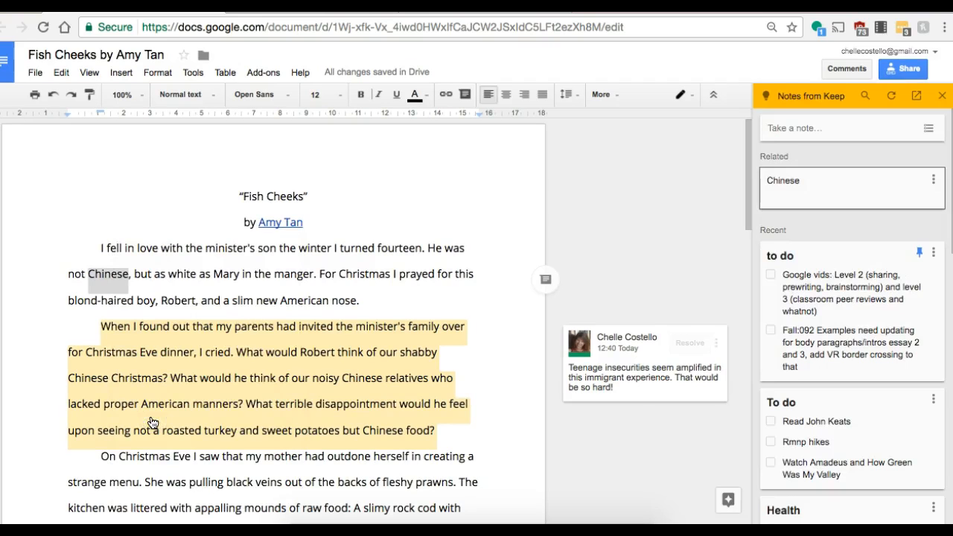
Search Explore for "china" and look through the web results.
left_click(722, 500)
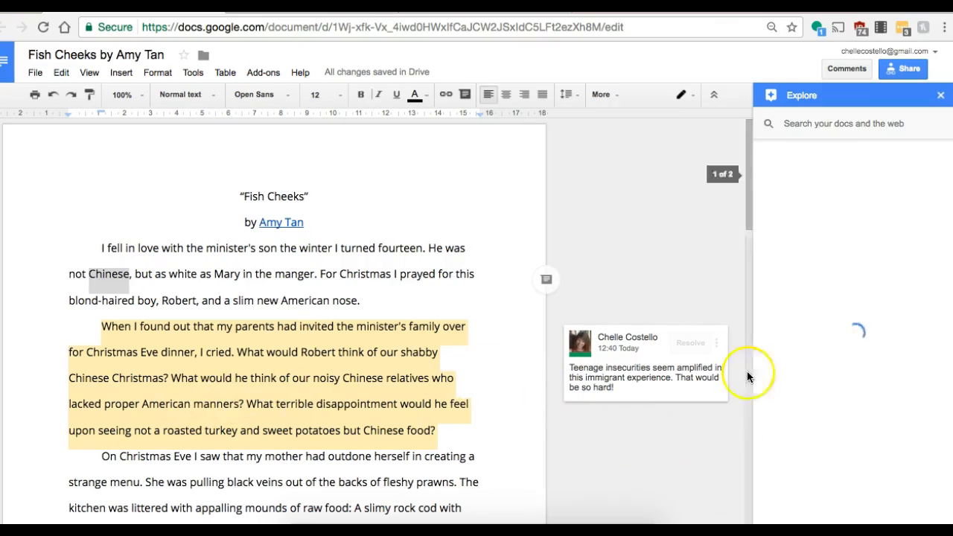
left_click(799, 134)
type("china")
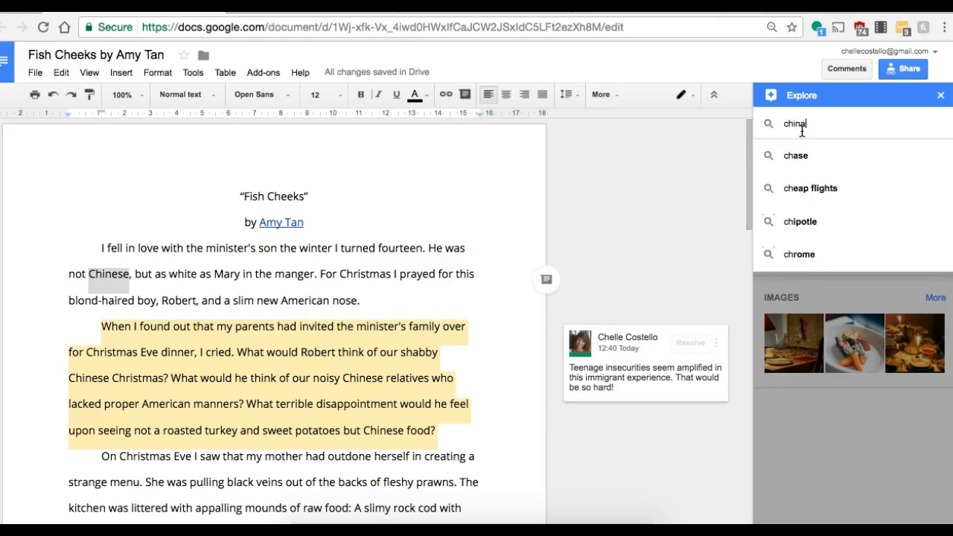
key("Return")
left_click(772, 315)
scroll(772, 315, "down", 4)
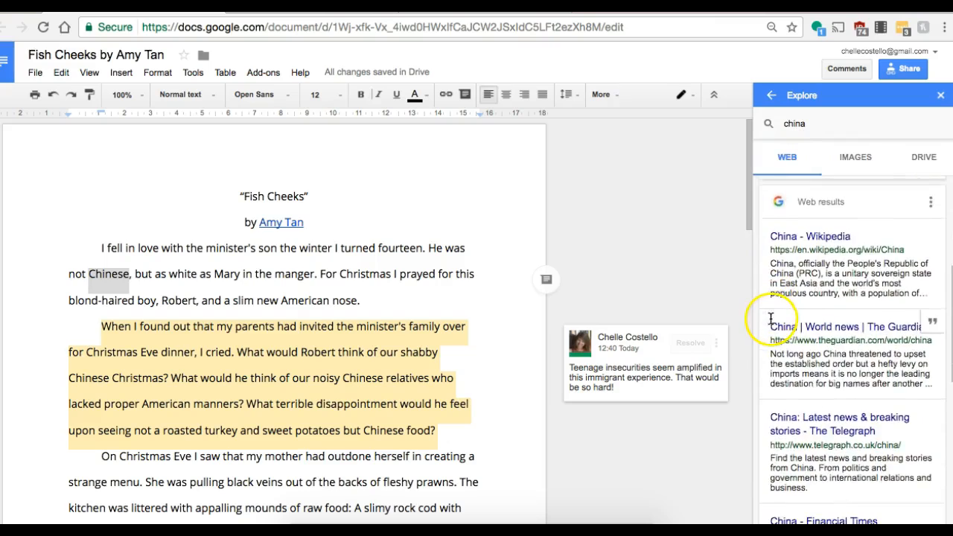